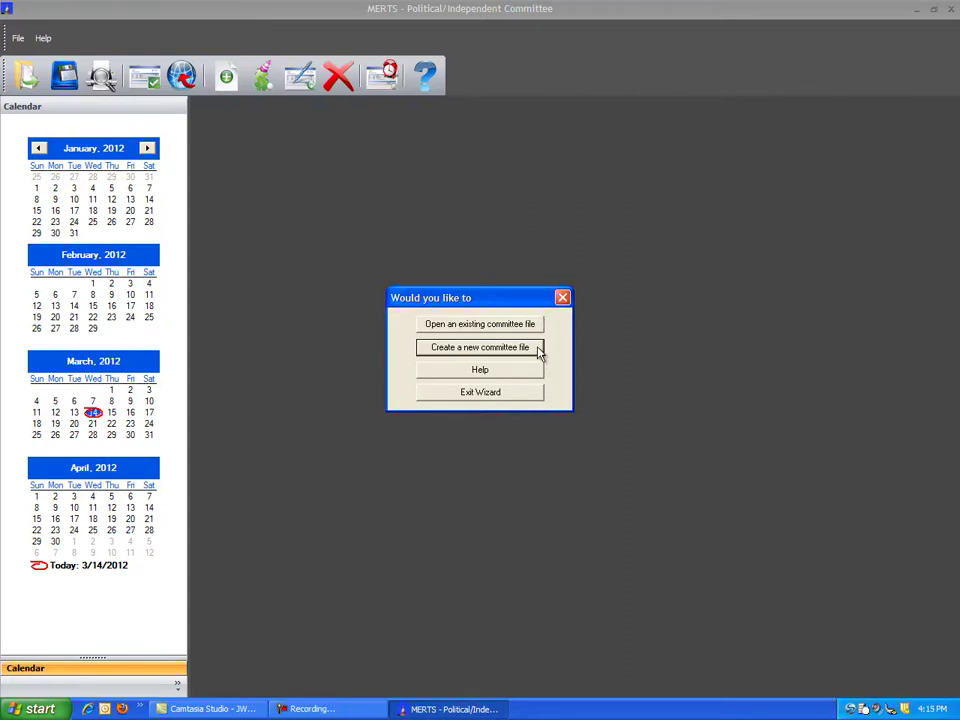
Create a new committee file with filer type Independent Committee and accept the terms for starting a new file.
click(537, 348)
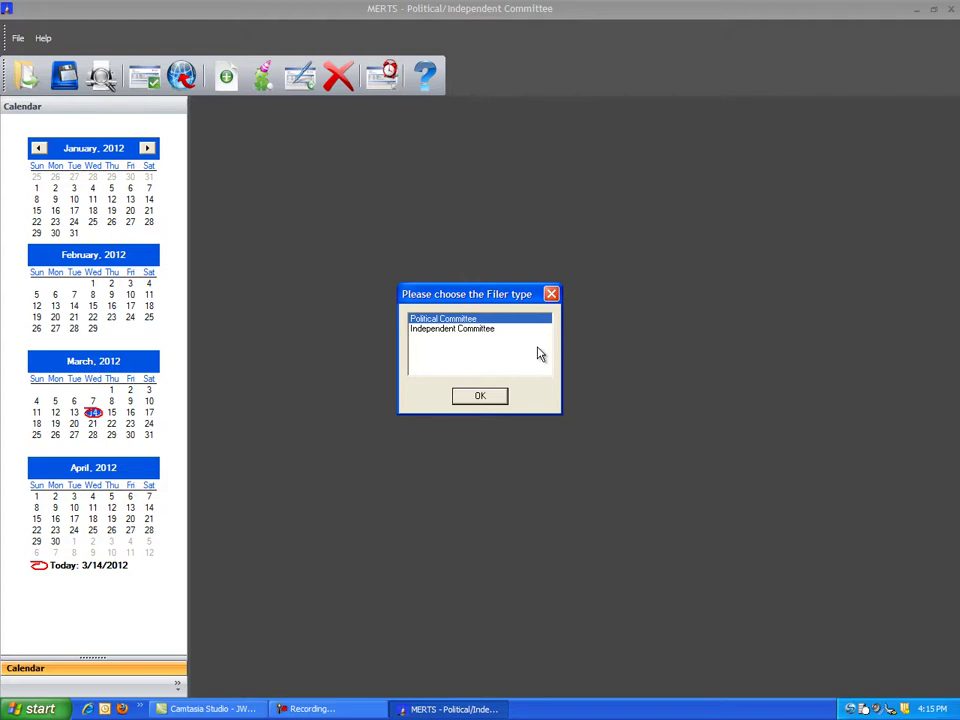
click(499, 330)
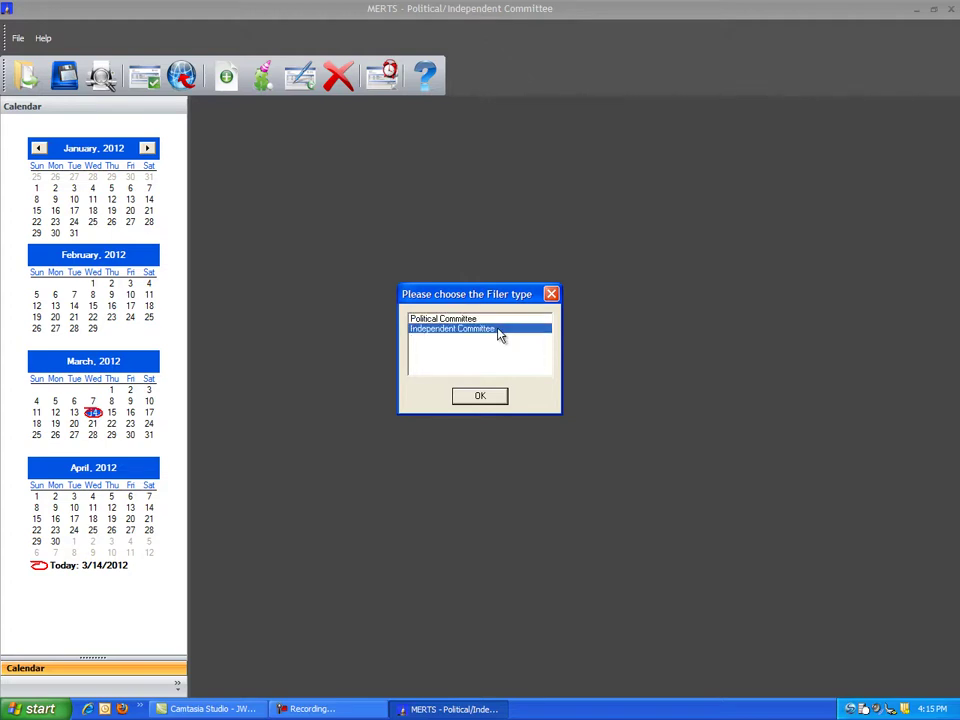
click(500, 398)
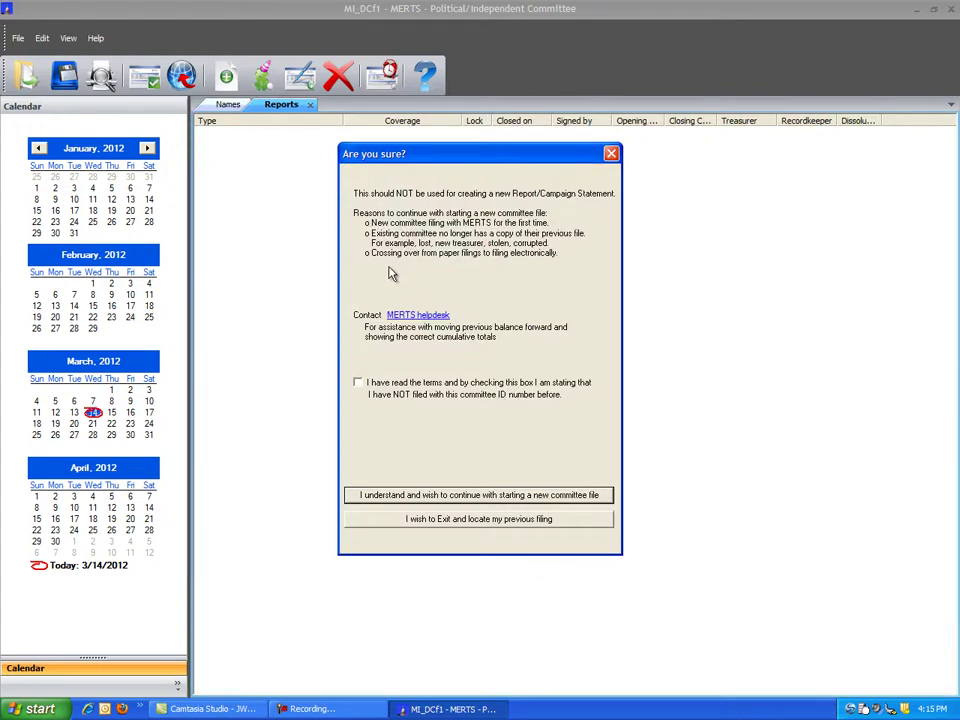
click(359, 384)
click(562, 496)
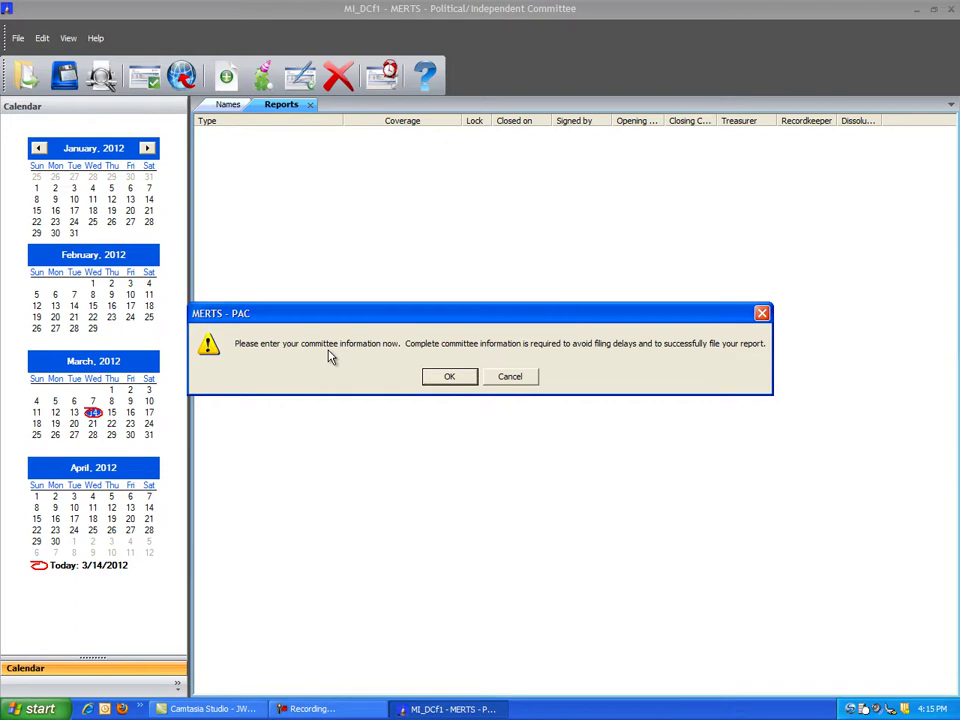
Set the filer's business name to MICHIGAN PAC COMMITTEE and enter its committee ID number.
click(441, 378)
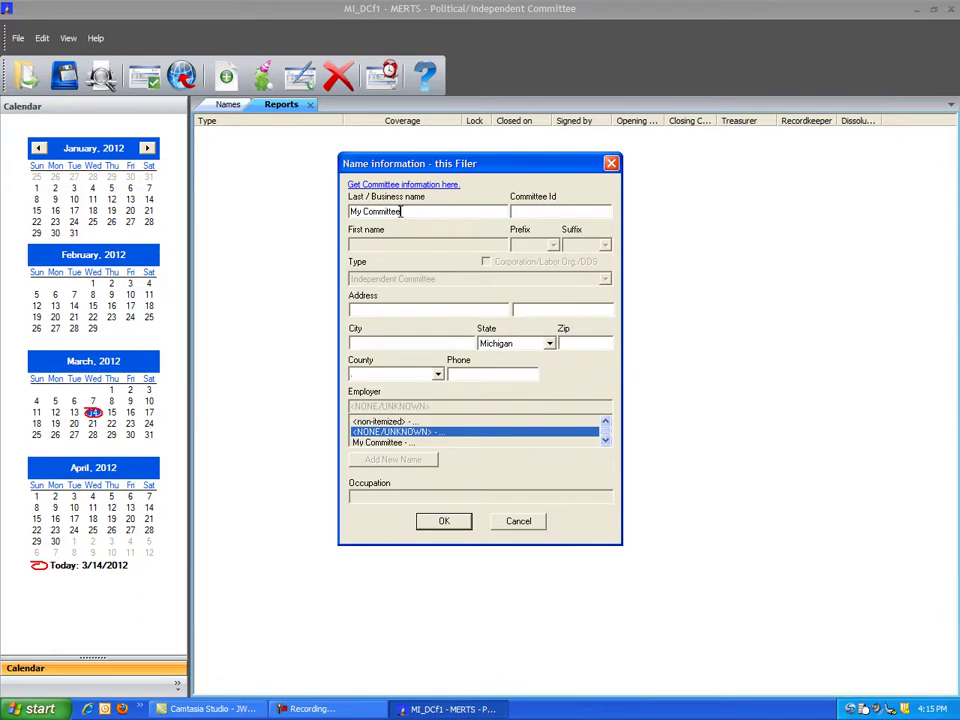
drag(401, 211, 348, 213)
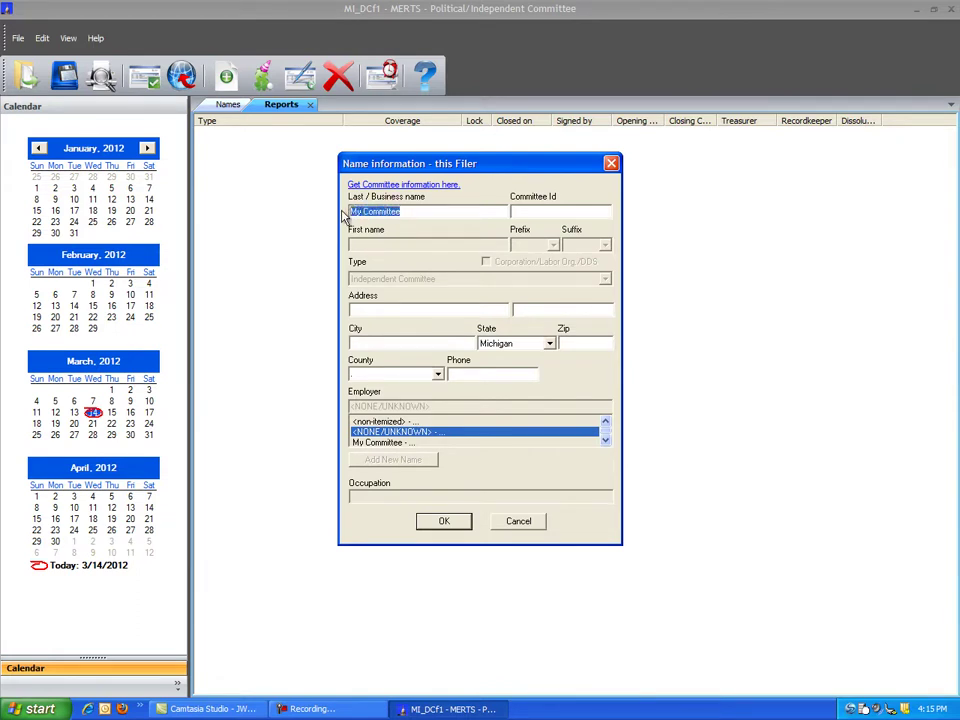
text(MICHIGAN PAC COMMI)
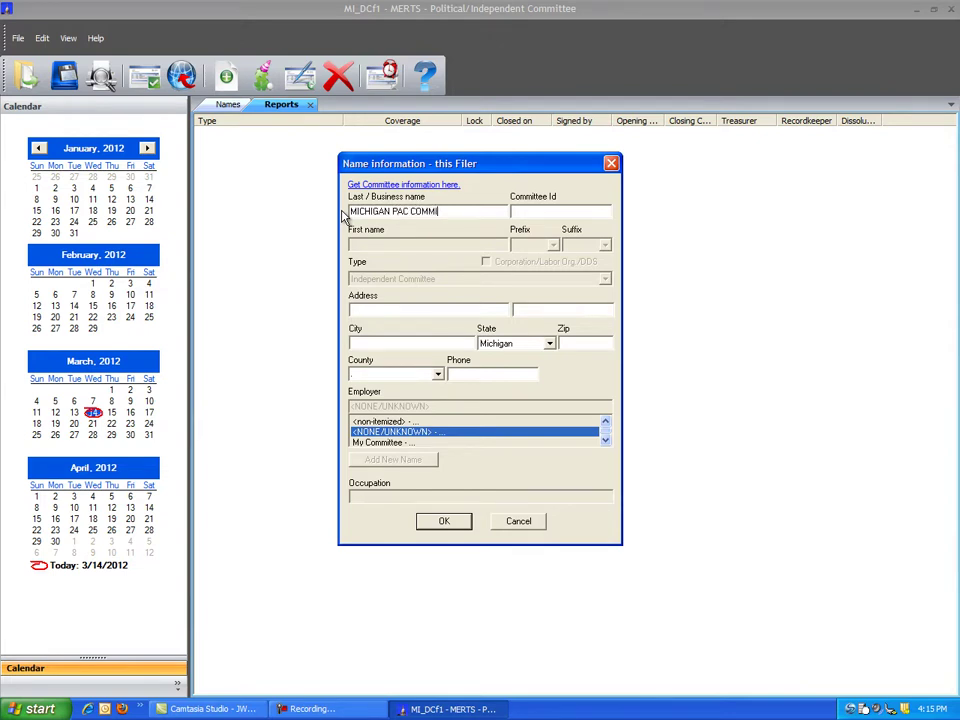
text(TTEE)
text(12345)
key(BackSpace)
key(BackSpace)
key(BackSpace)
key(BackSpace)
key(BackSpace)
text(123456)
Enter the committee's street address, city and zip code, and save the filer information.
click(352, 309)
text(123 MAIN)
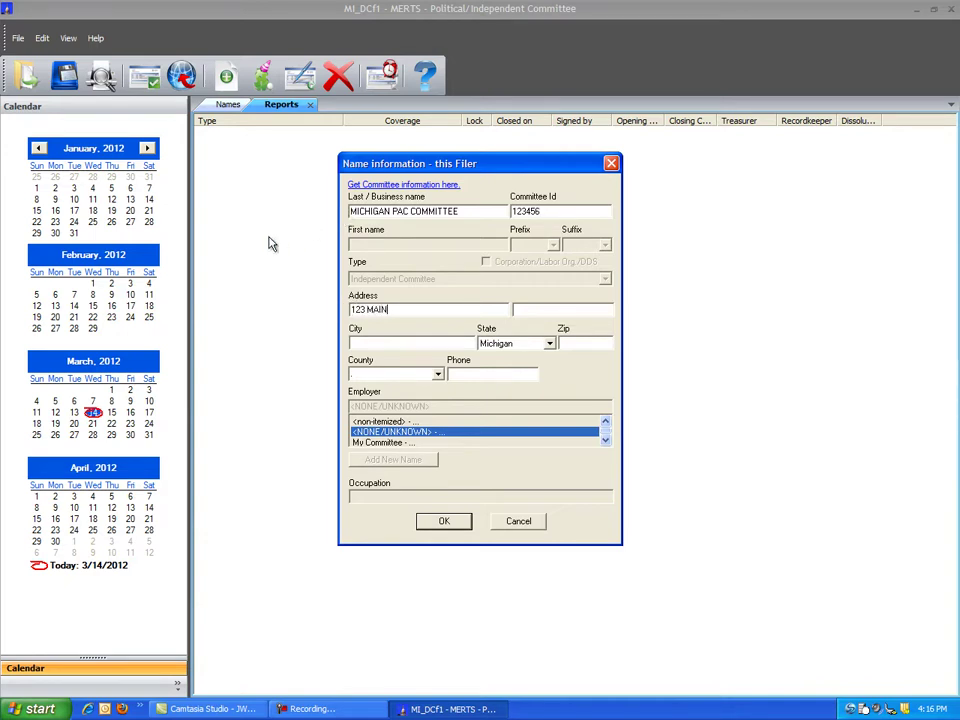
text( STREET)
key(Tab)
text(LANSING)
key(Tab)
key(Tab)
text(48974)
click(444, 528)
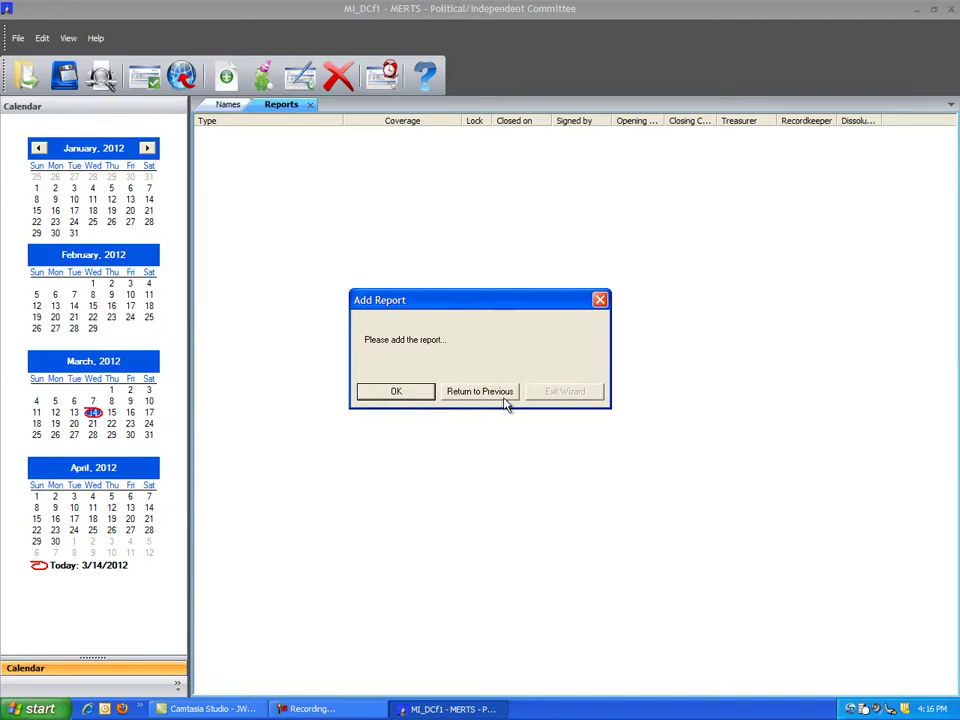
Add an April Triannual report covering 10/21/2011 through 04/20/2012, without a dissolution date.
click(400, 392)
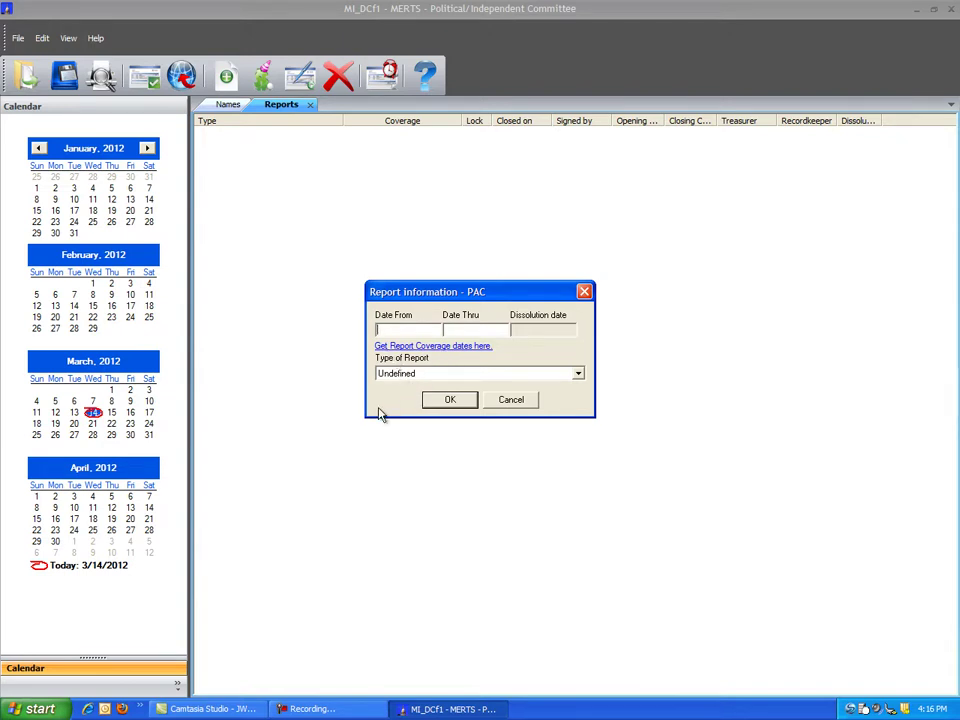
text(10/21/2011)
key(Tab)
text(04/20/2012)
click(579, 374)
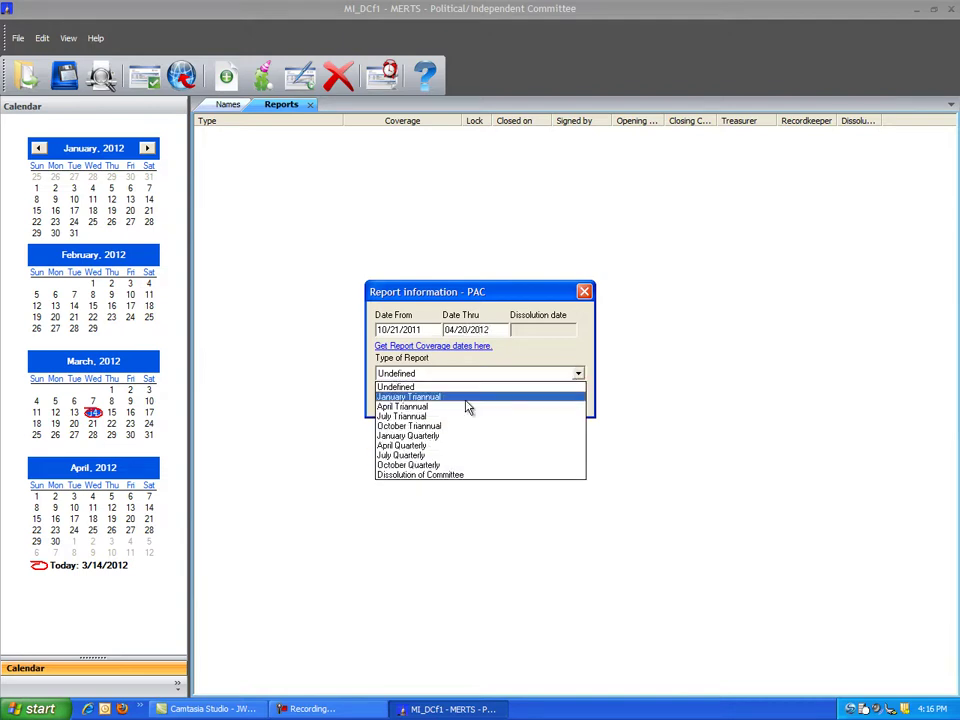
click(452, 404)
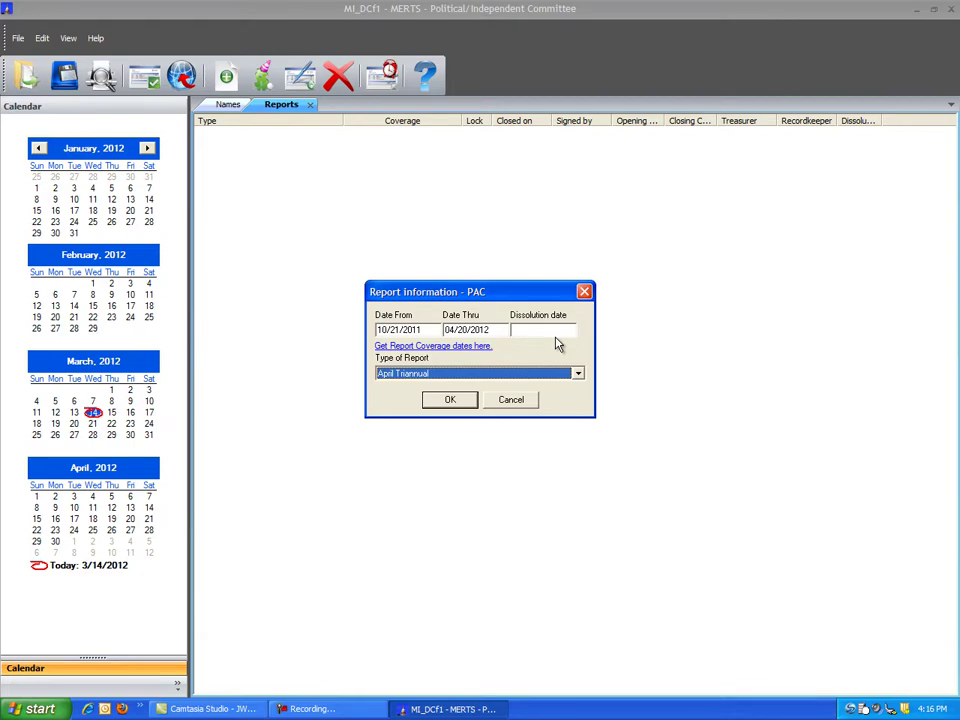
click(446, 400)
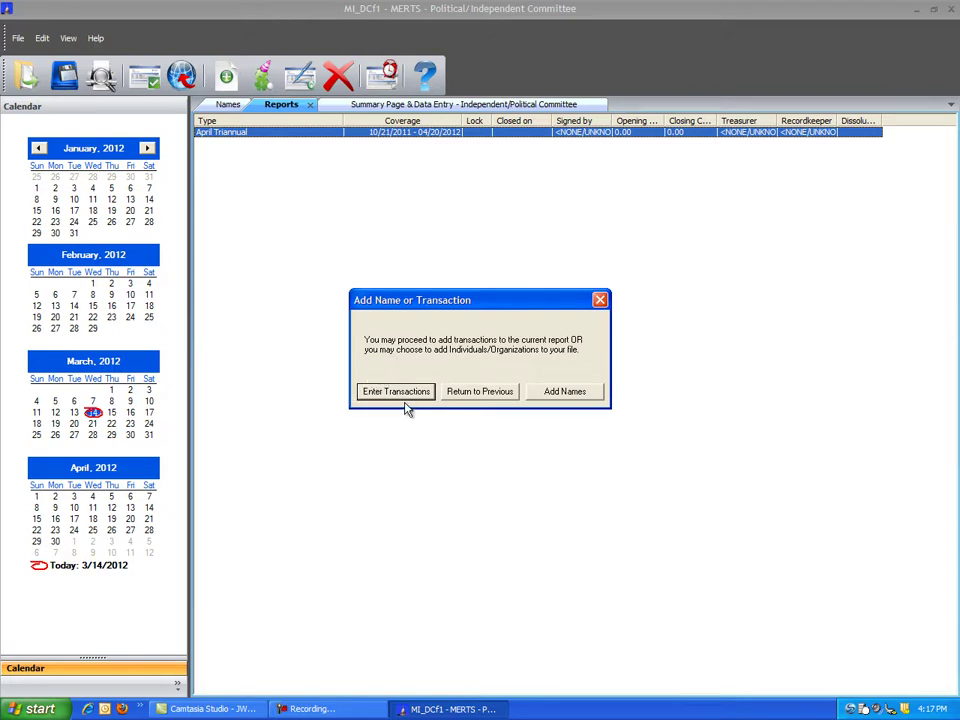
Add a new name record with the contributor's last and first name and the type Individual.
click(566, 392)
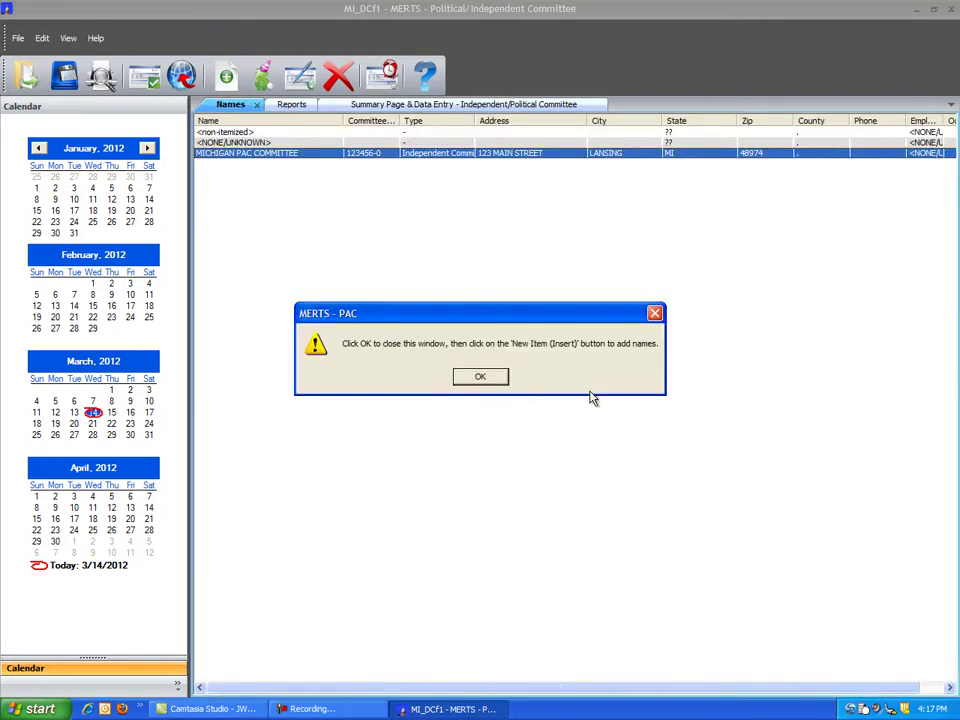
click(499, 376)
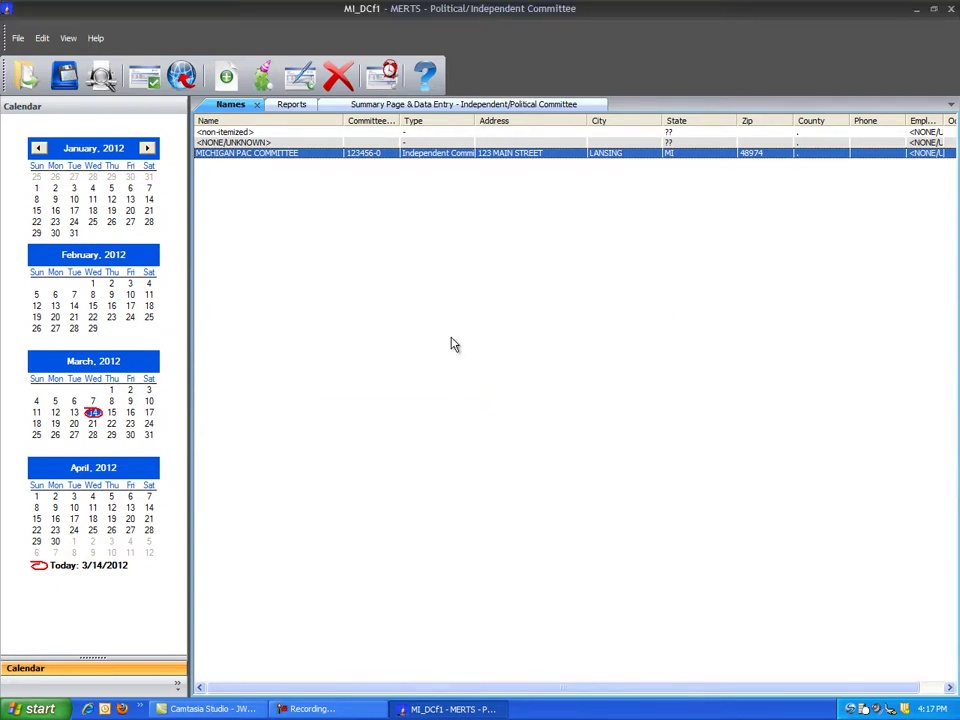
click(228, 86)
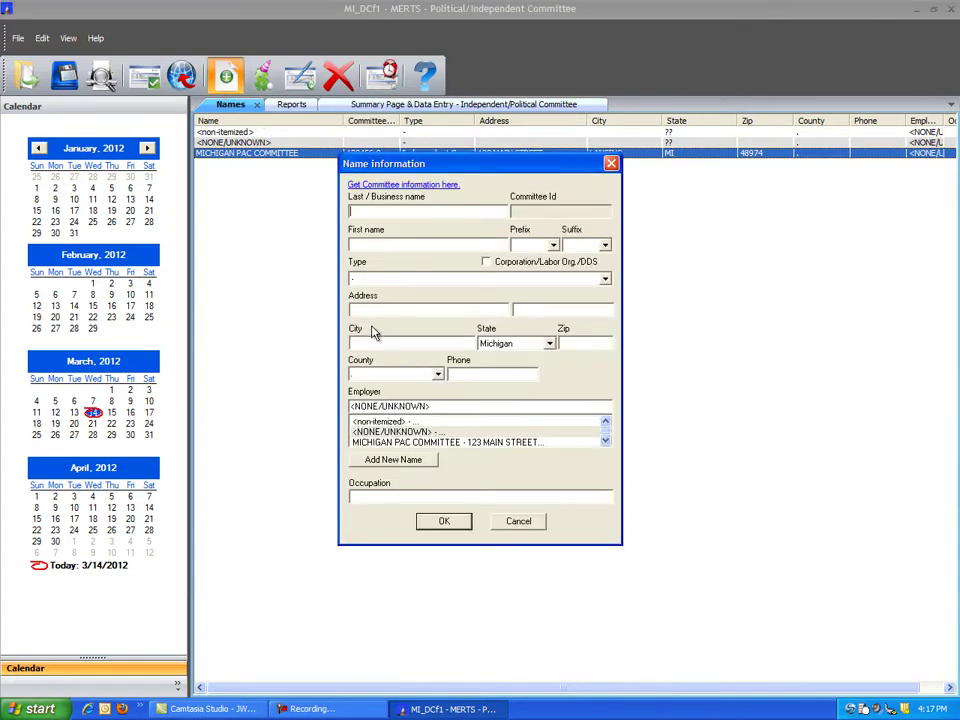
text(SMITH)
key(Tab)
text(JANE)
click(605, 279)
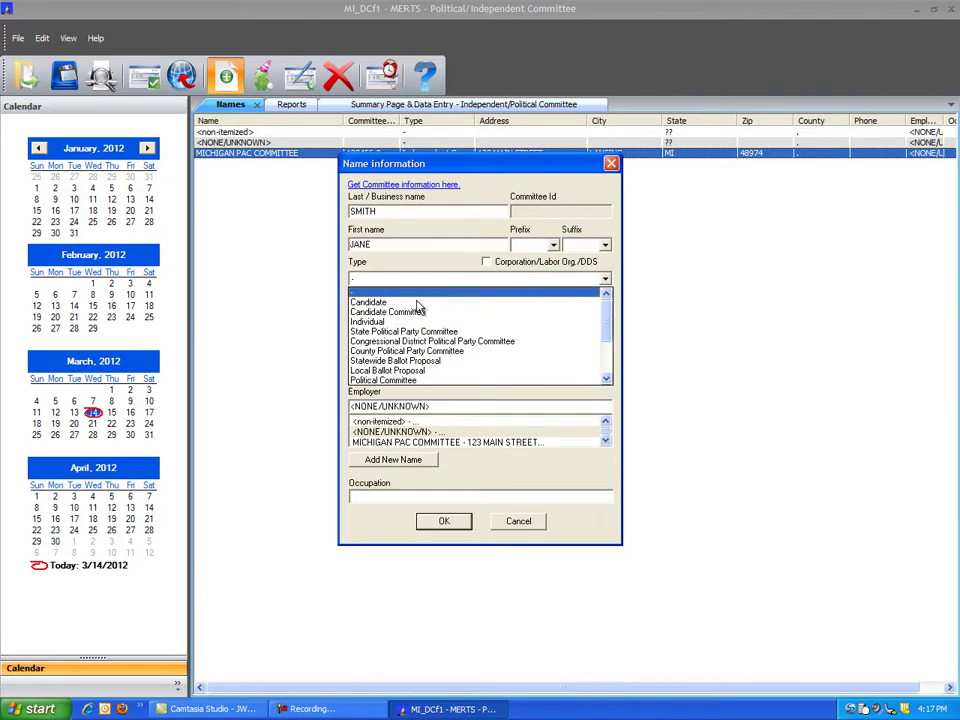
click(407, 326)
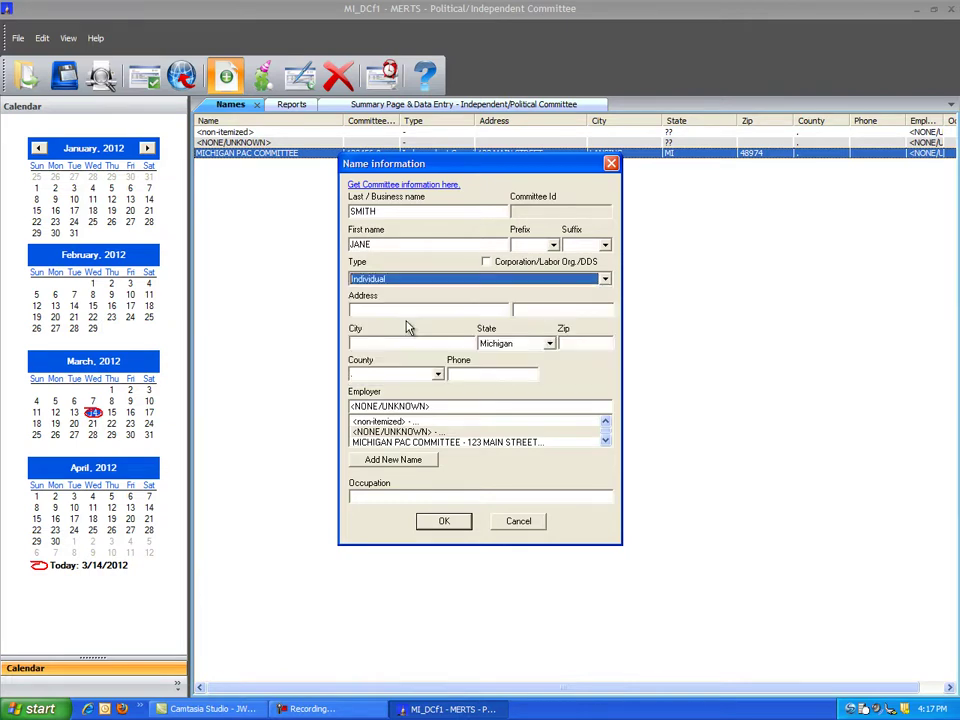
Enter the individual's street address, city and zip code.
click(352, 310)
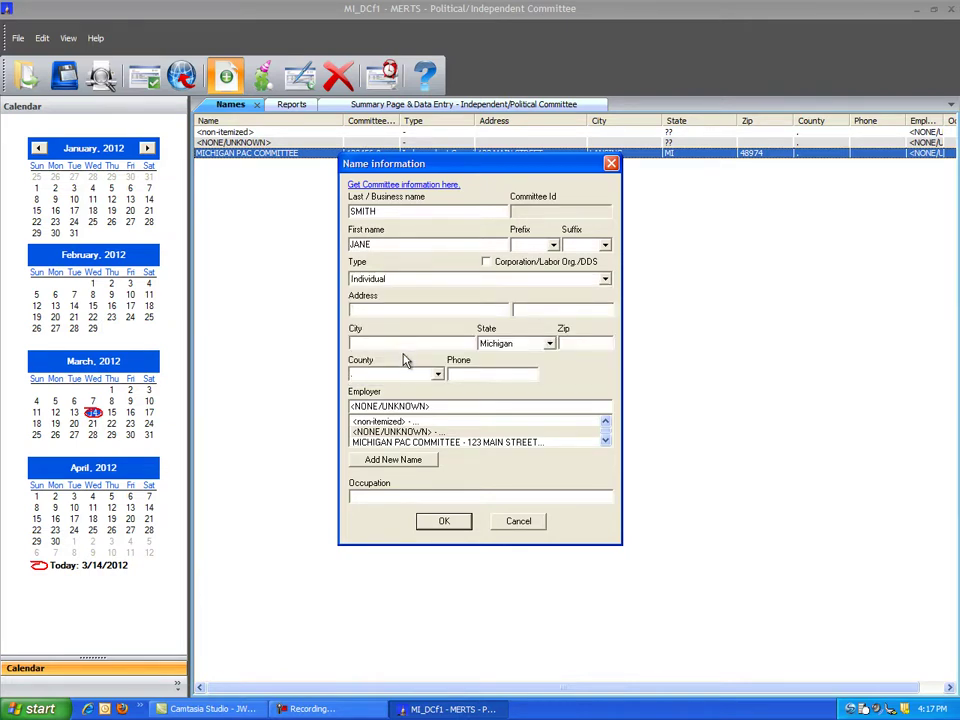
text(123 MAIN STREET)
key(Tab)
key(Tab)
text(LANSING)
key(Tab)
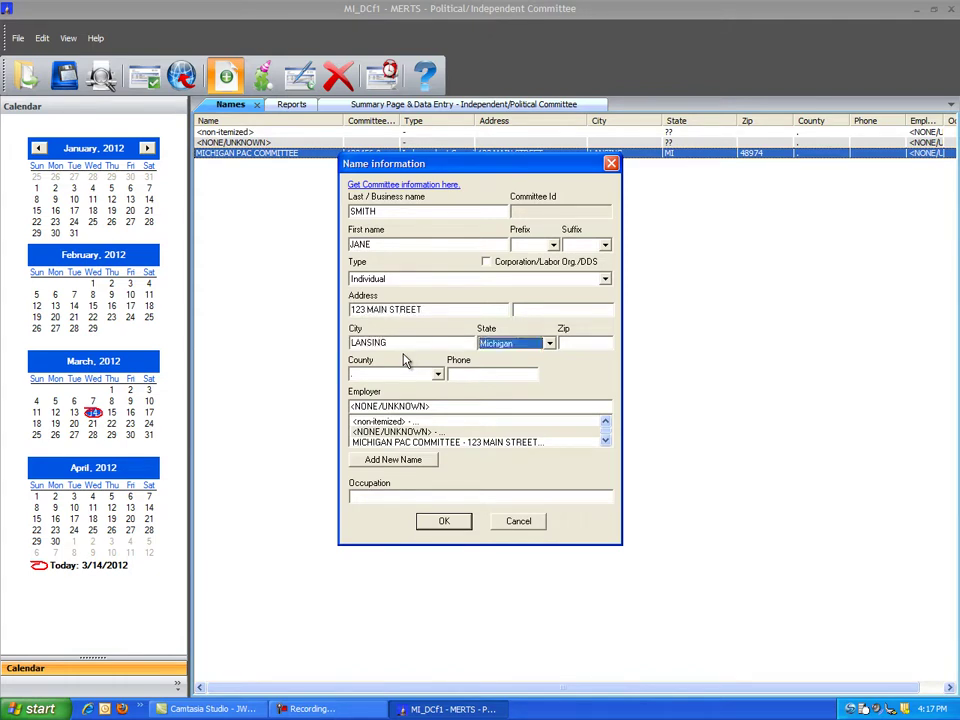
key(Tab)
text(48774)
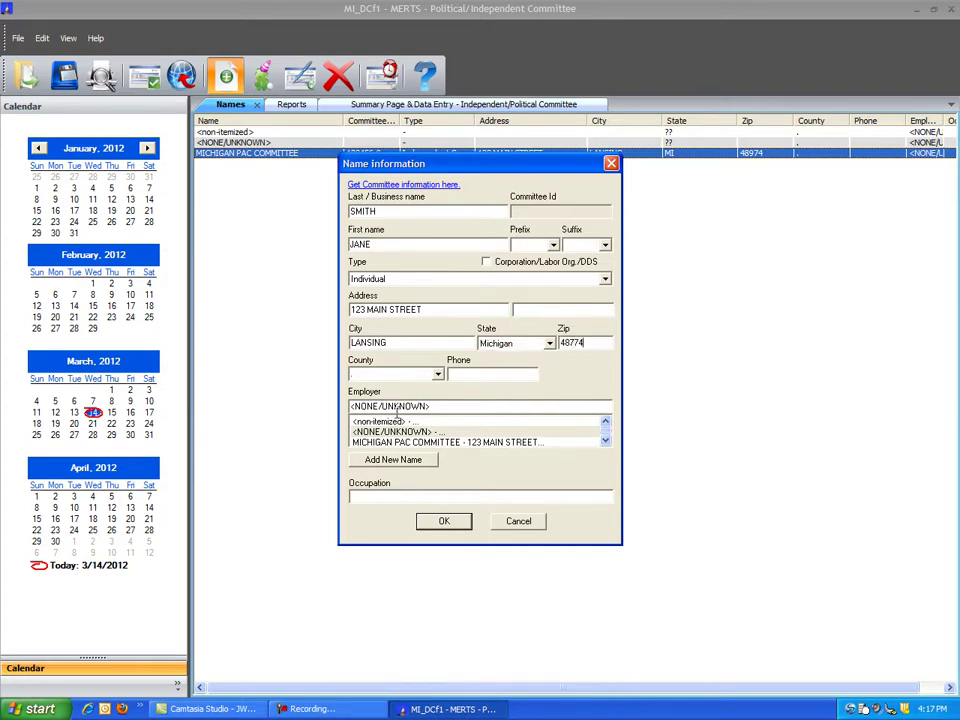
Add SMITH PRINTING as the individual's employer, including its street address, city and zip code.
click(357, 463)
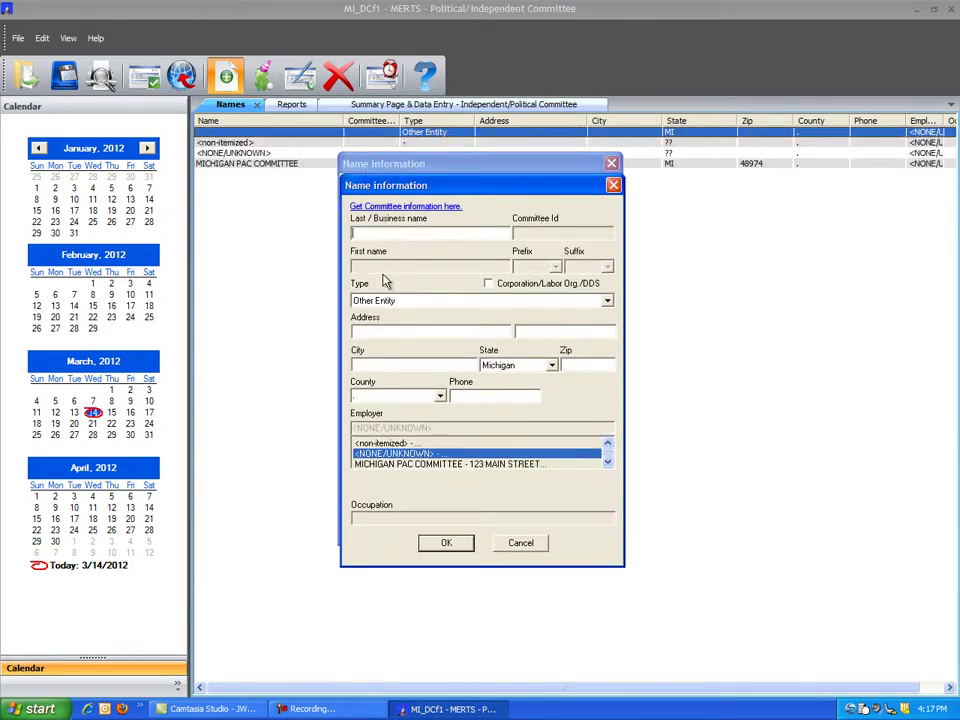
text(SMITH PRINTING)
click(357, 333)
text(456)
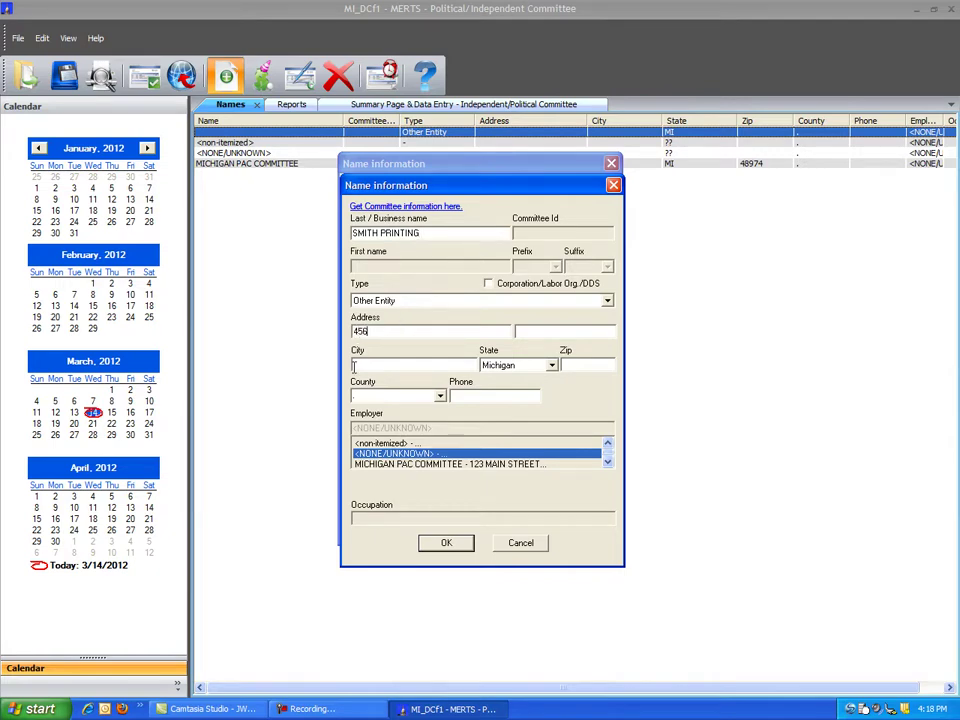
text( MAIN STREET)
click(353, 366)
text(LANSING)
key(Tab)
key(Tab)
text(48771)
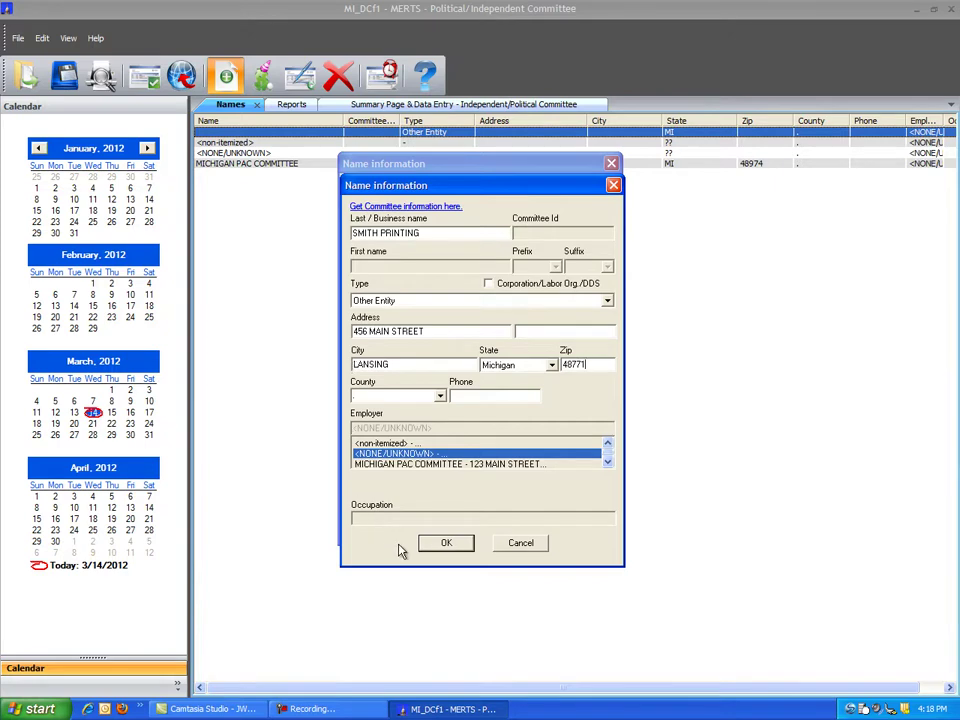
click(428, 547)
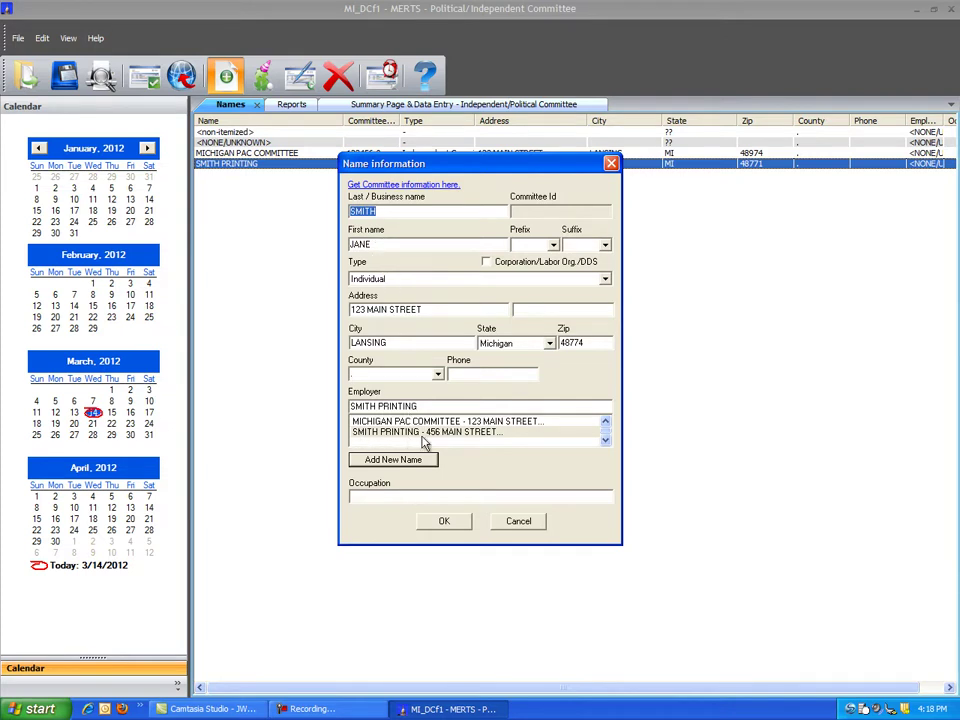
Set the individual's occupation to MANAGER and save the name record.
click(380, 497)
text(MANAGER)
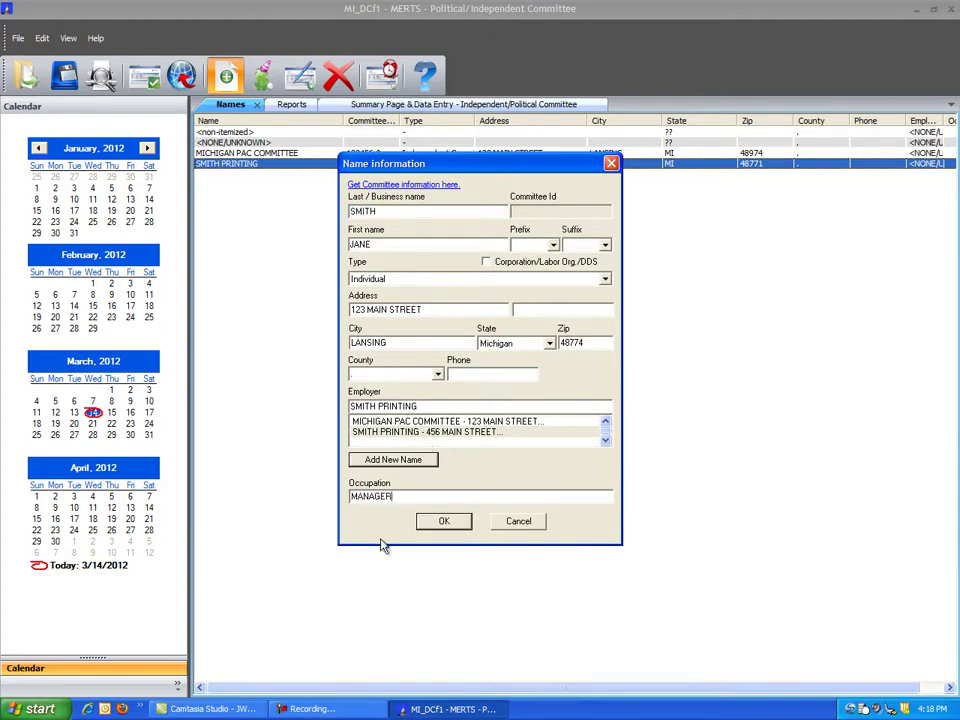
click(440, 521)
click(440, 521)
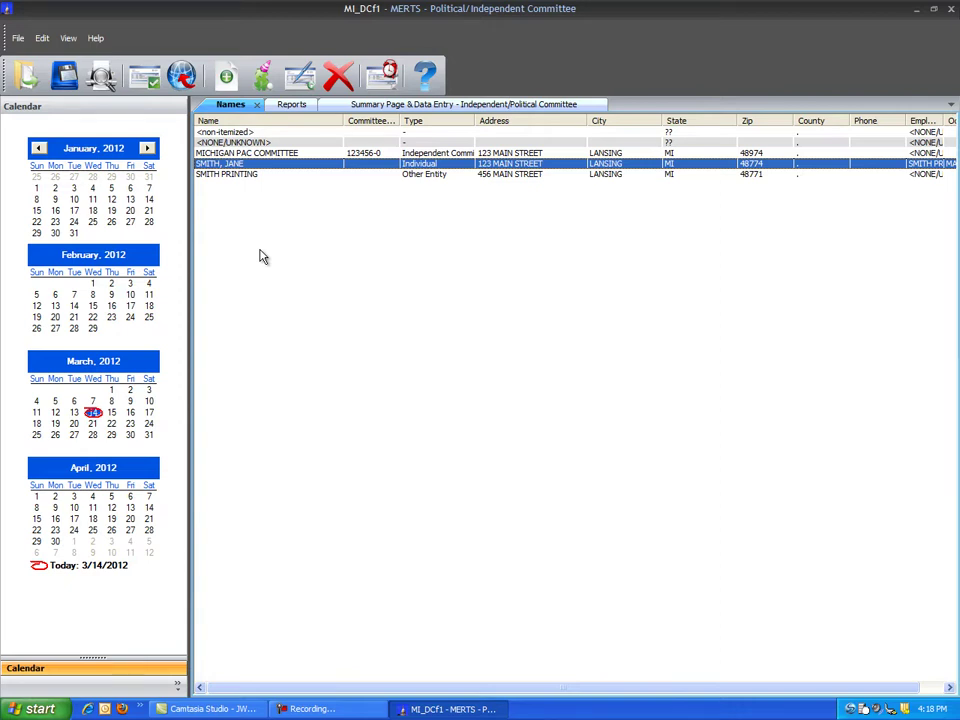
Save the committee file as MICHIGAN PAC FILE1 in the My Documents 2 folder.
click(58, 88)
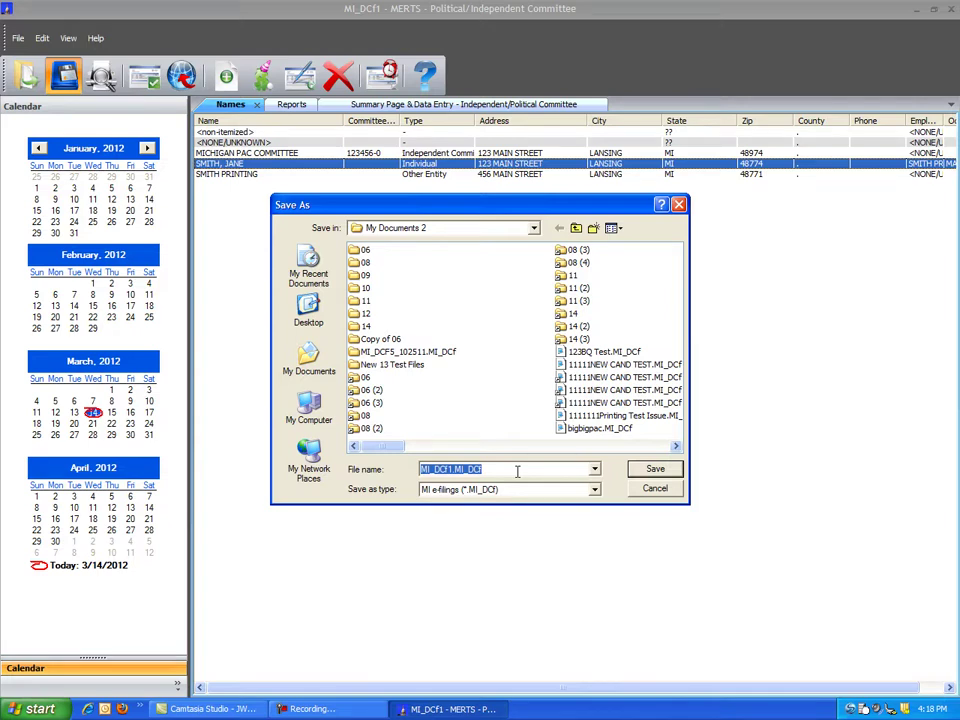
text(MICHIGAN PA)
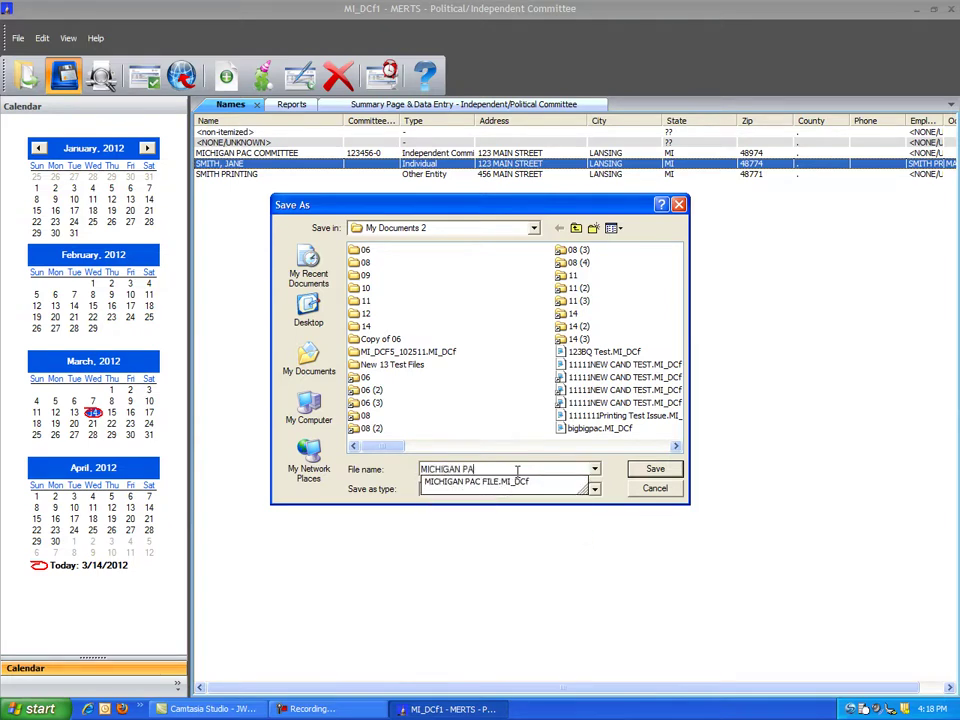
text(C FILE)
text(1)
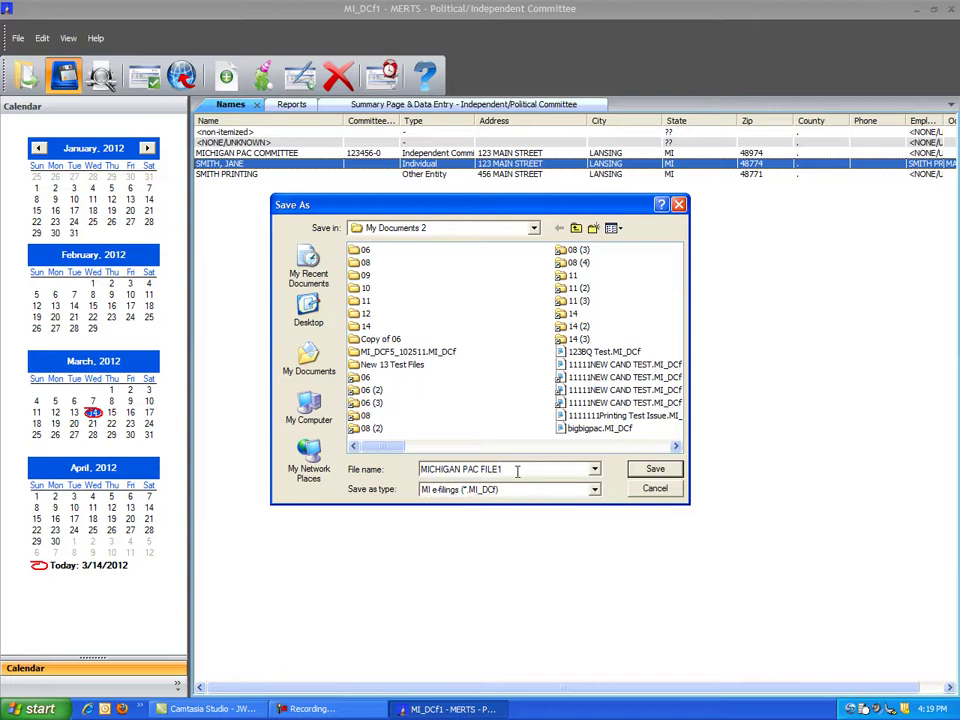
click(680, 470)
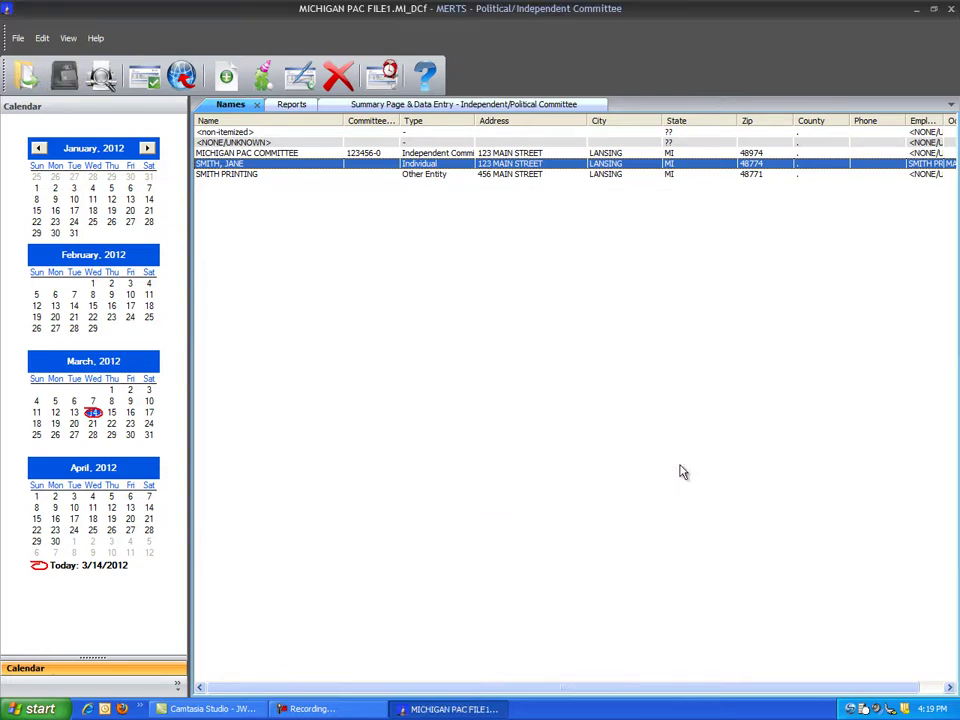